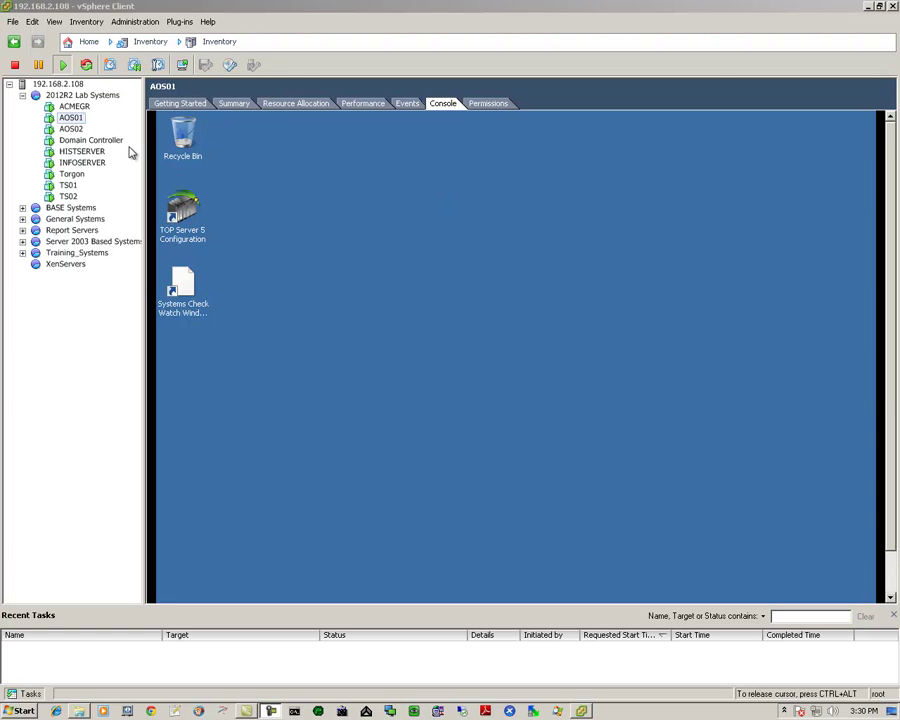
Step: Select AOS01 in the inventory and show its console full screen via Guest > Enter Full Screen
click(71, 129)
key(Up)
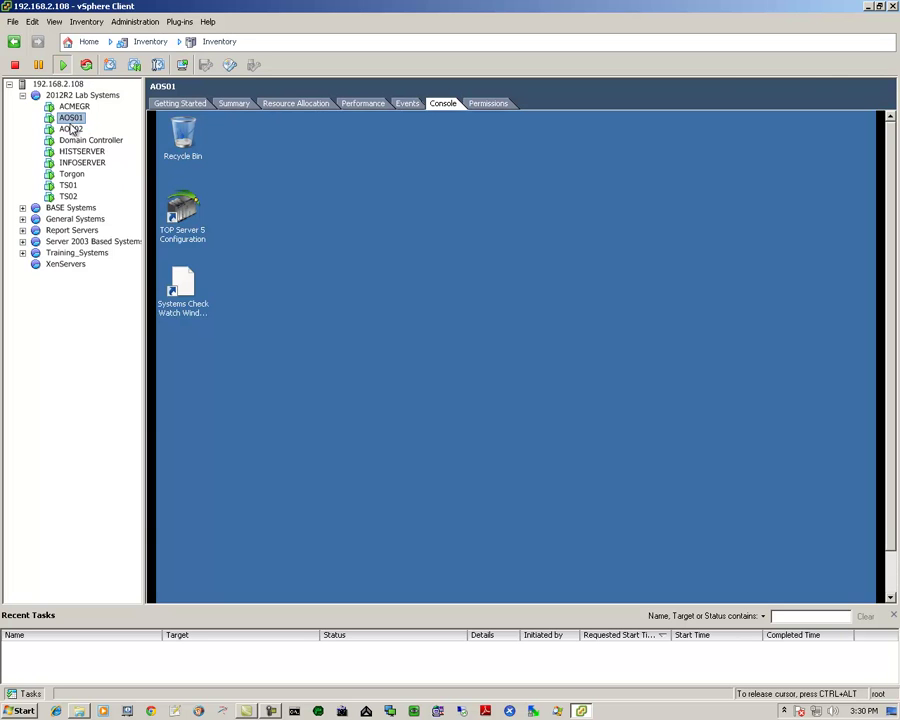
right_click(70, 119)
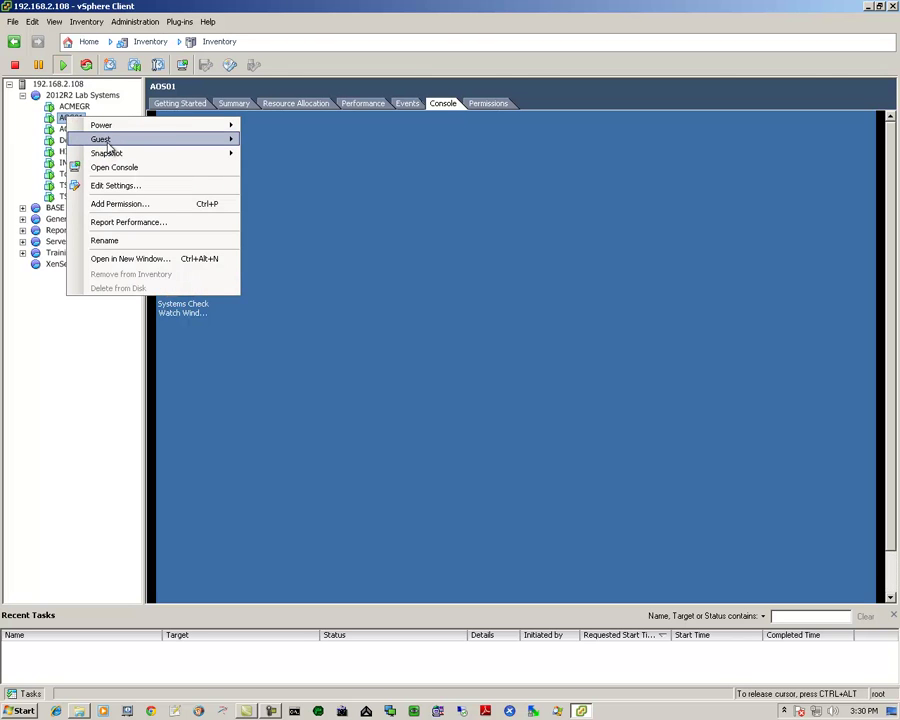
mouse_move(108, 142)
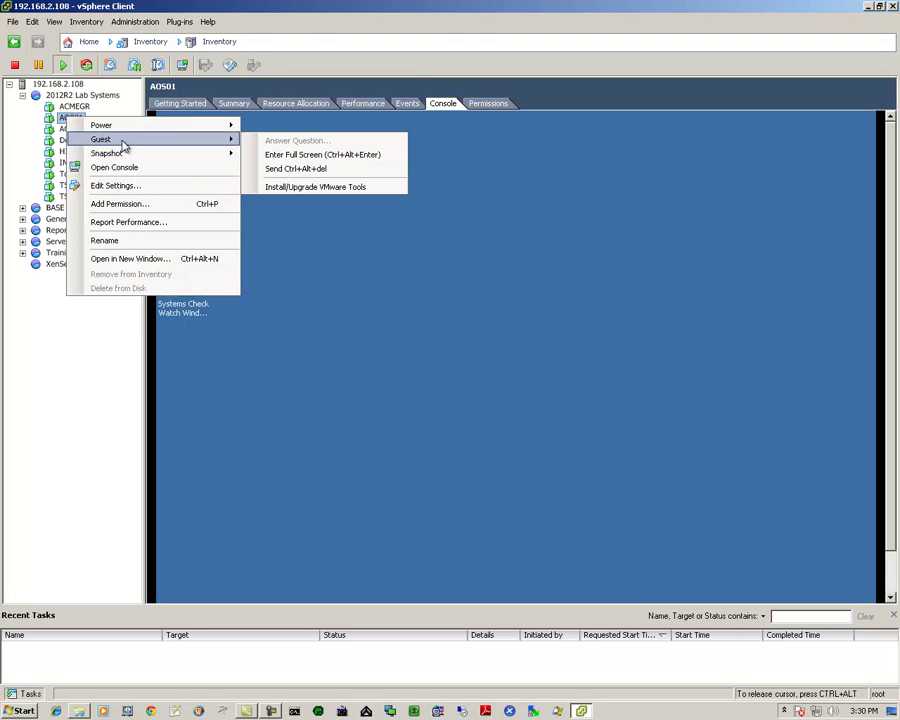
click(322, 157)
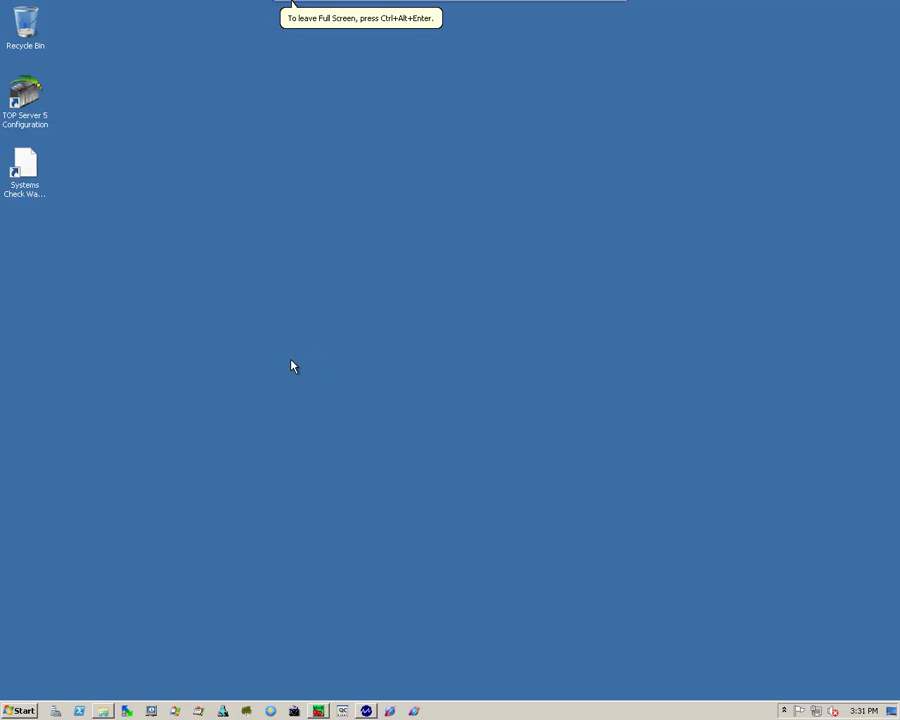
Step: Run setup.exe from the DVD's AutoPlay window on AOS01 and begin installing .NET Framework 4.5 and other prerequisites
click(103, 709)
click(100, 686)
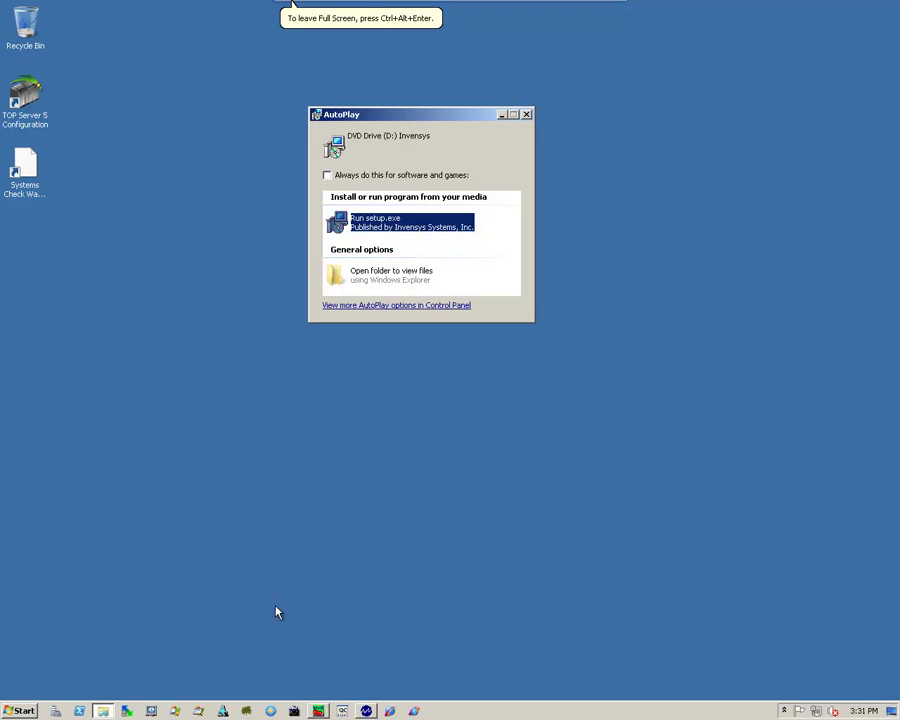
drag(402, 116, 480, 139)
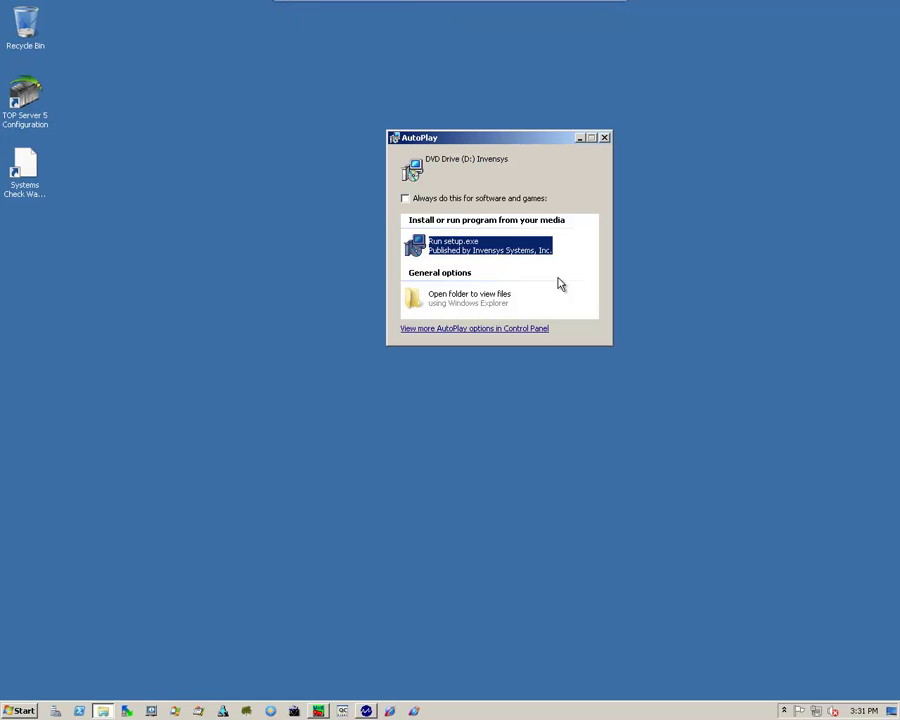
click(450, 245)
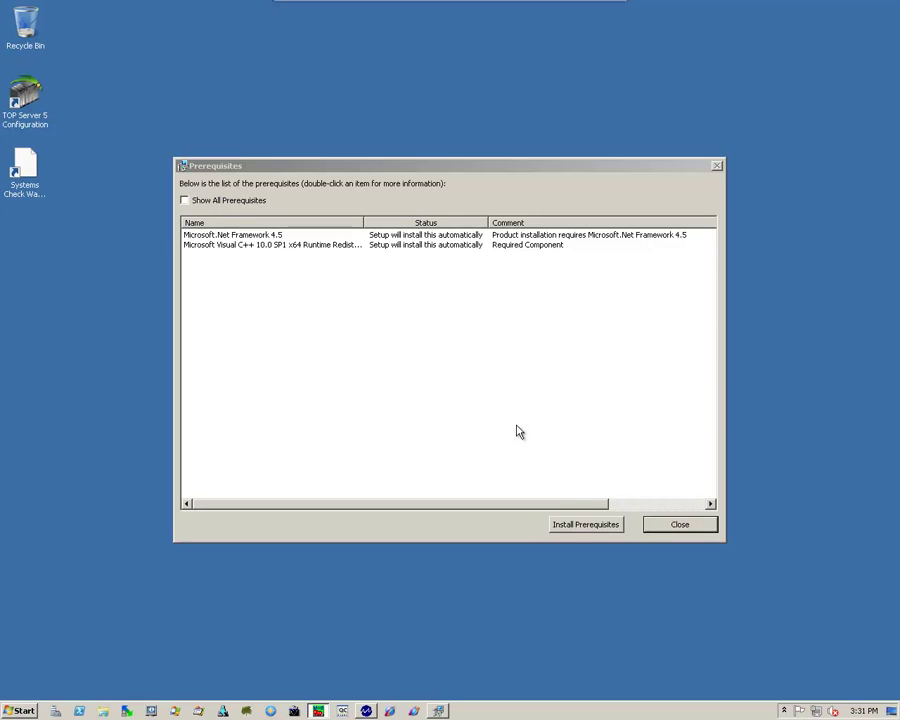
click(580, 526)
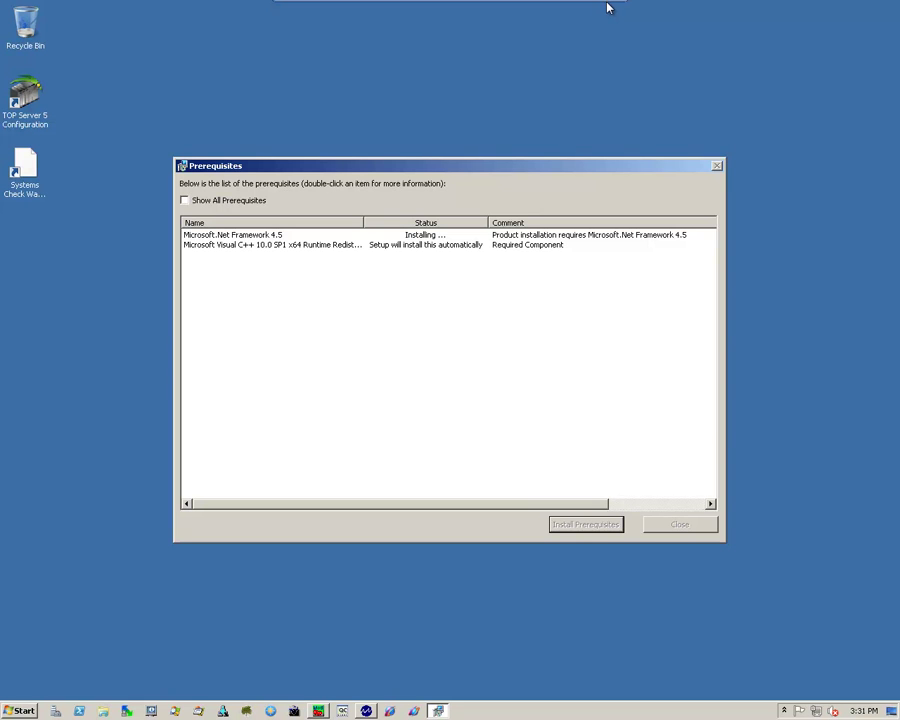
mouse_move(607, 8)
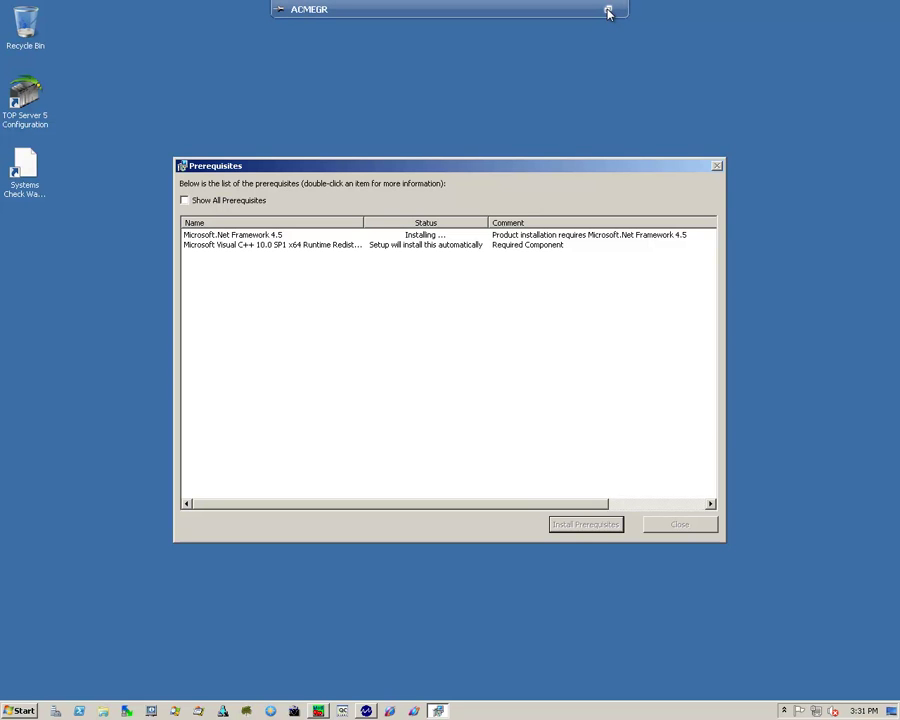
Step: Leave AOS01's full-screen console and show AOS02's console full screen via Guest > Enter Full Screen
click(608, 11)
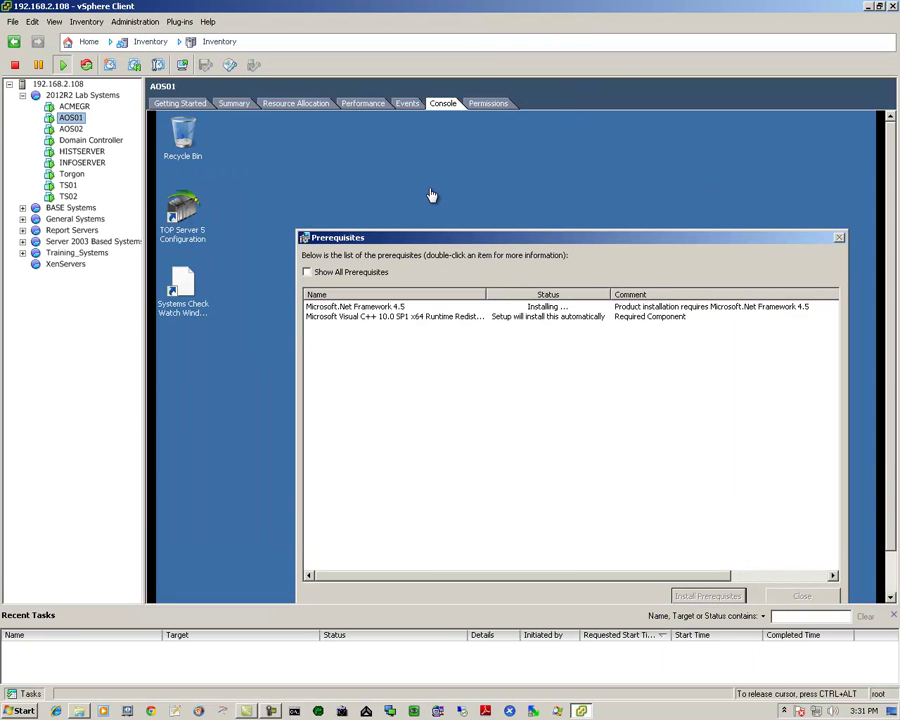
click(70, 129)
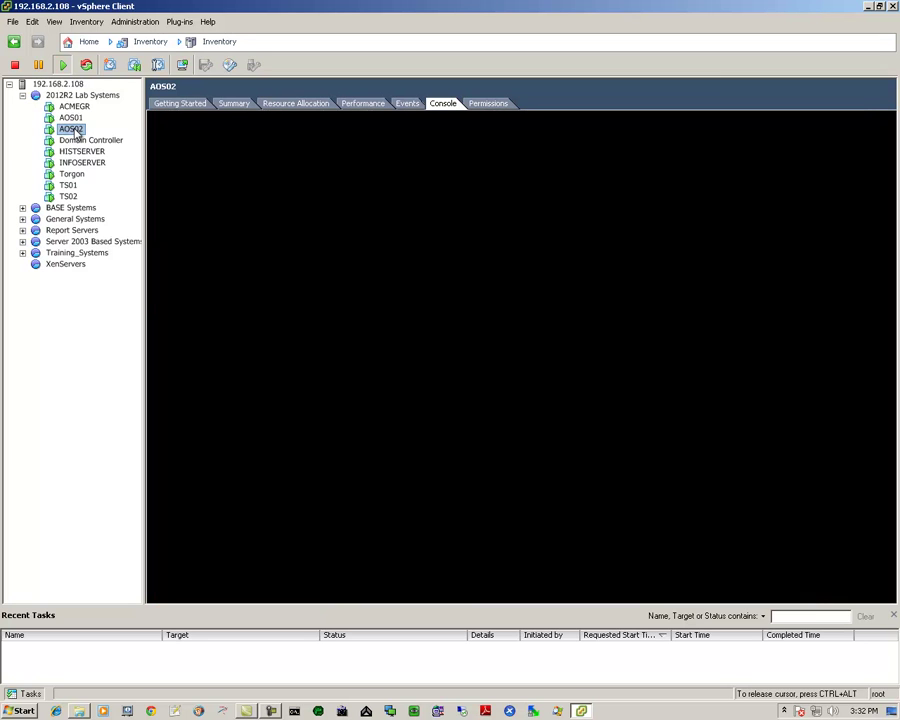
right_click(75, 133)
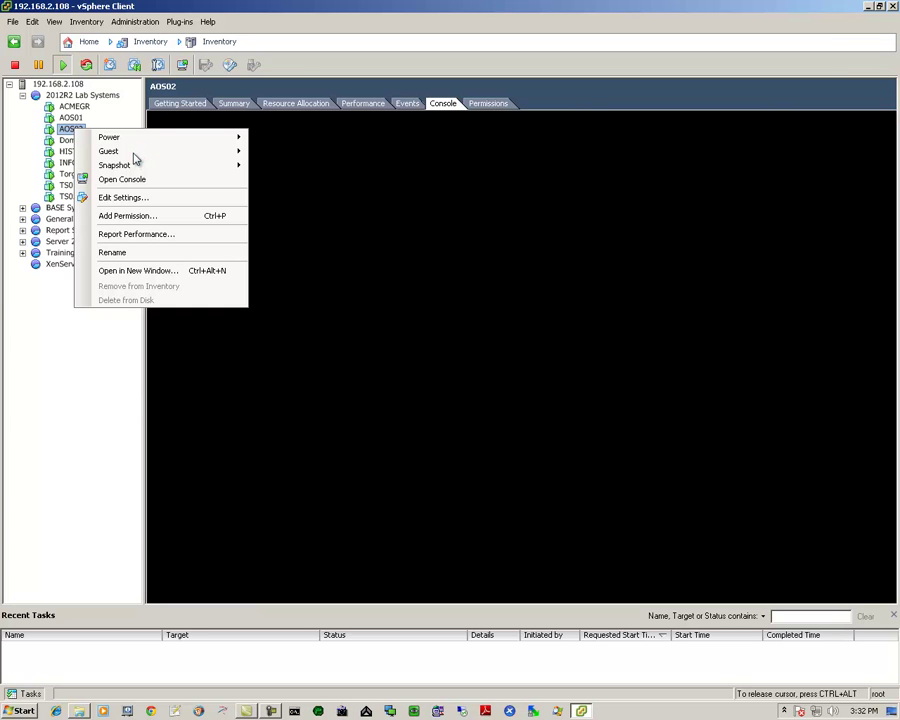
mouse_move(118, 156)
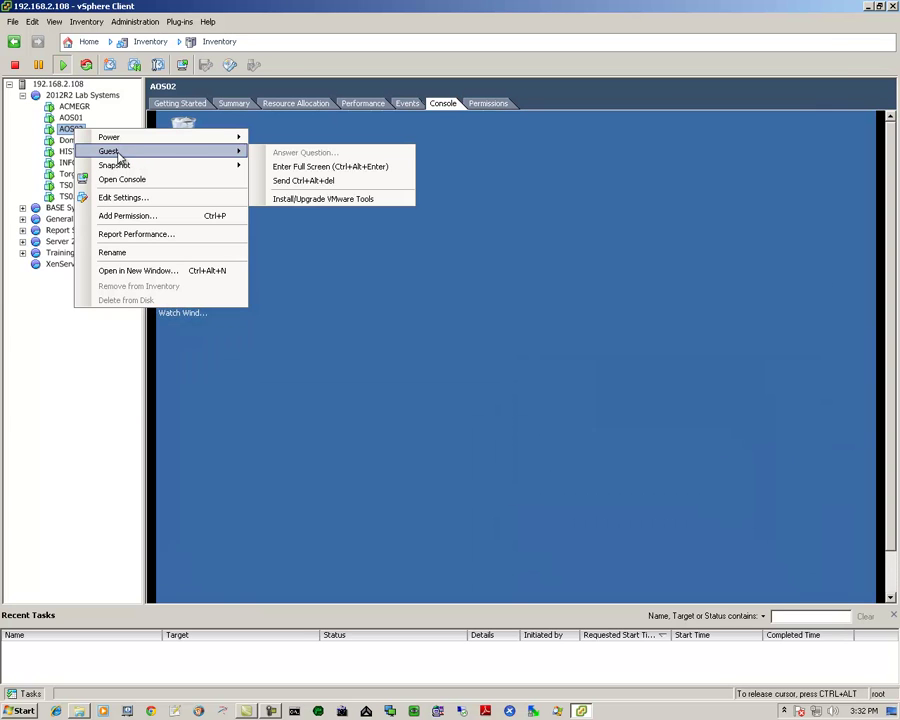
click(296, 167)
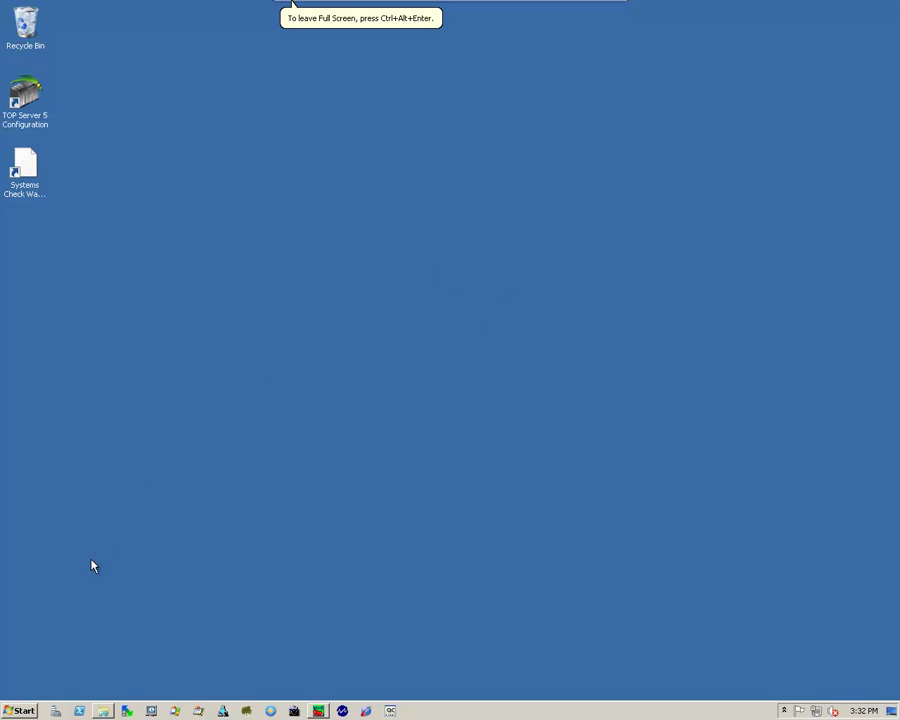
Step: Run setup.exe from AutoPlay on AOS02, start its prerequisite installs, and return to windowed console
mouse_move(103, 711)
click(104, 688)
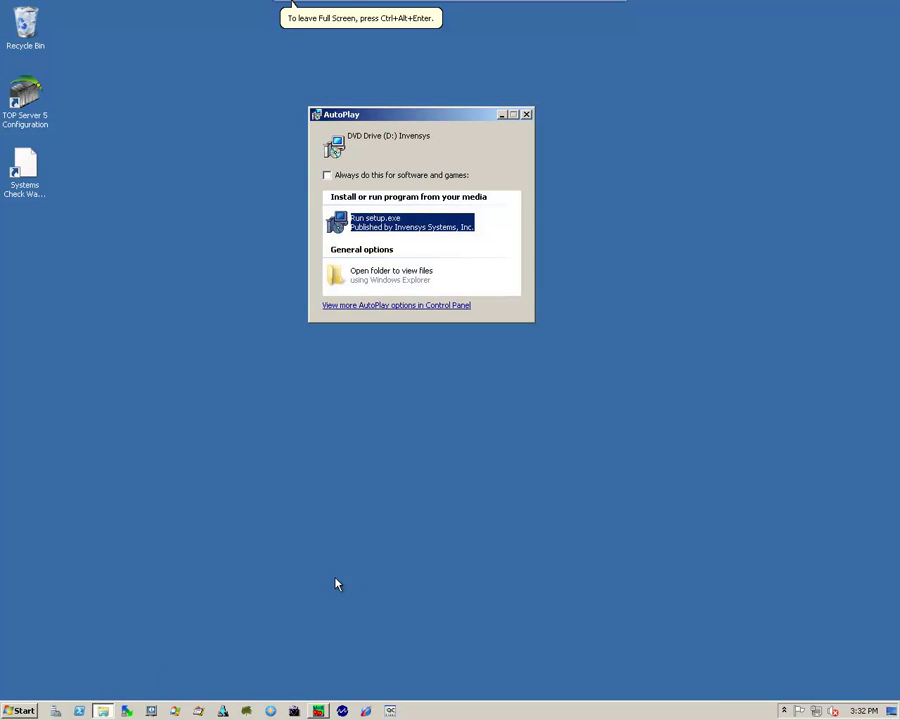
click(372, 224)
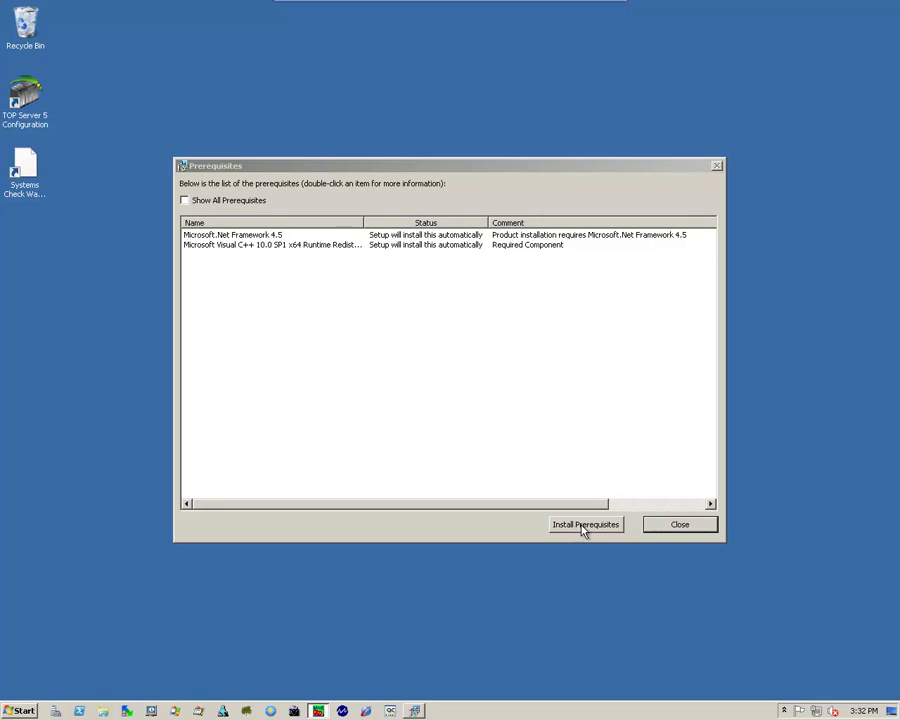
click(585, 525)
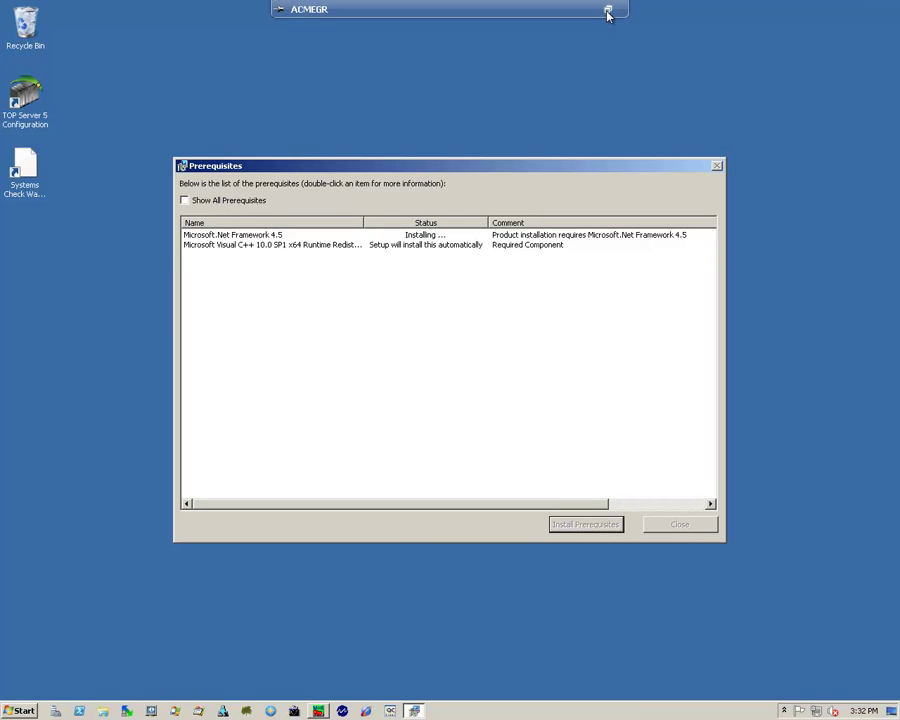
click(606, 9)
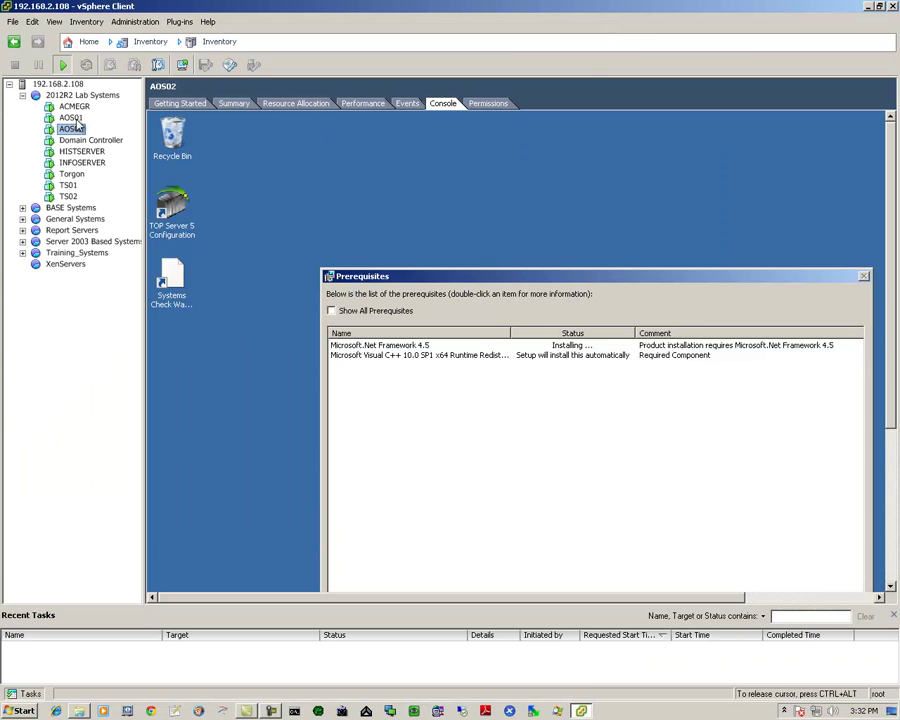
Step: Return to AOS01 and confirm .NET Framework 4.5 and Visual C++ 10.0 SP1 x64 runtime are met
click(72, 119)
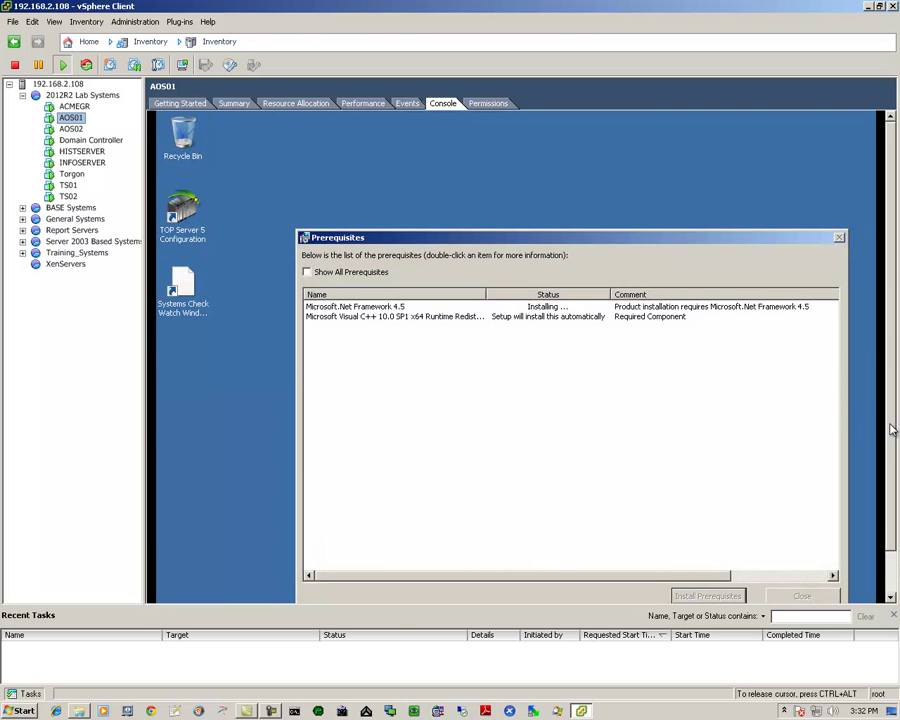
drag(893, 430, 894, 466)
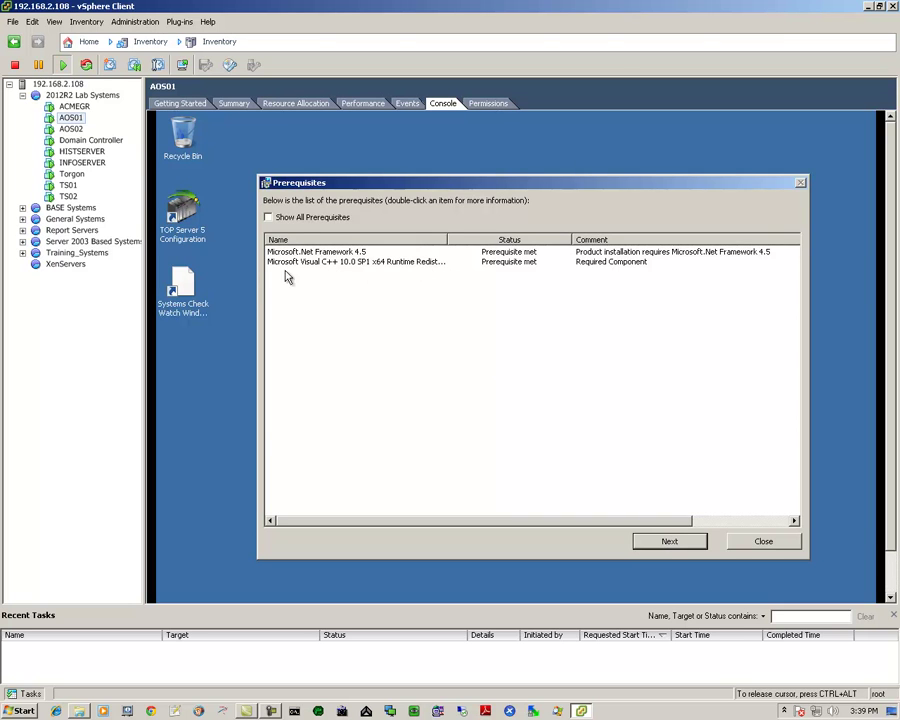
Step: Continue past AOS01's met prerequisites and accept the upgrade notice to reach the feature list
click(671, 545)
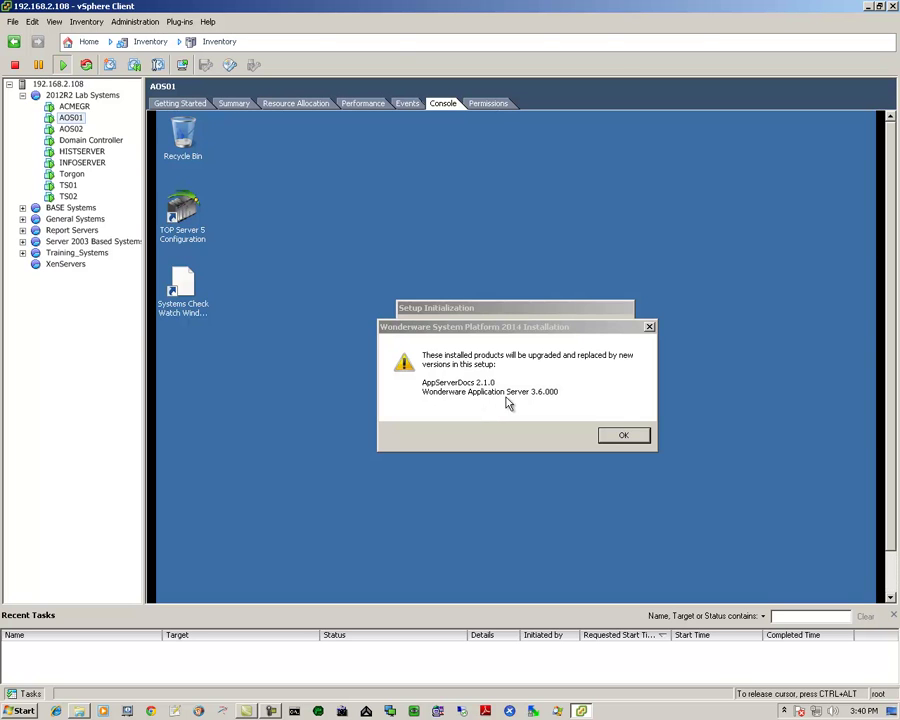
click(623, 437)
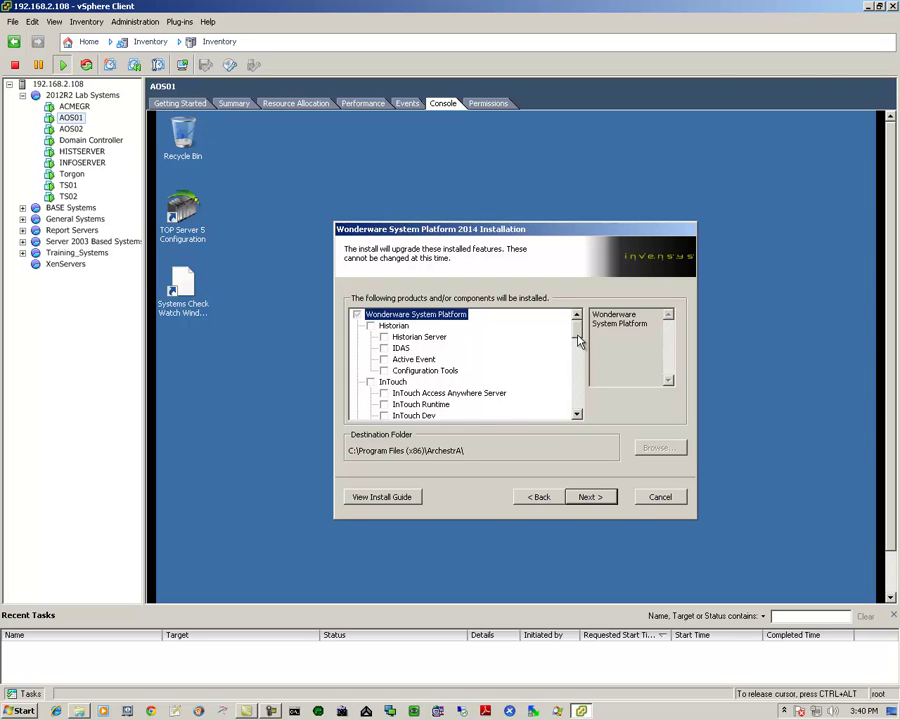
Step: Review AOS01's upgrade feature list targeting C:\Program Files (x86)\ArchestrA\ and start the installation
drag(578, 339, 589, 390)
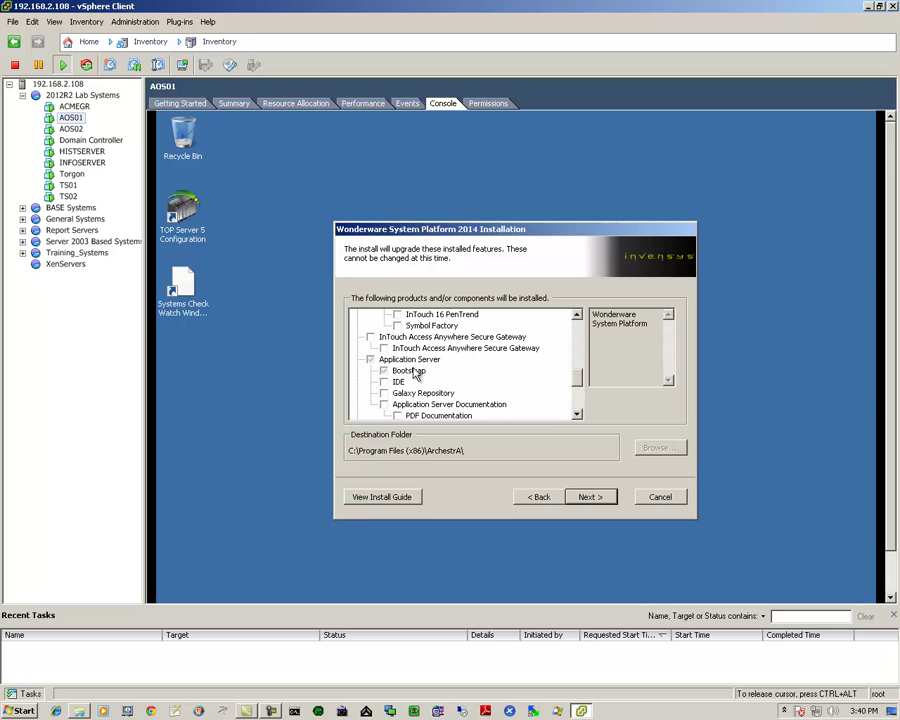
drag(580, 392, 580, 416)
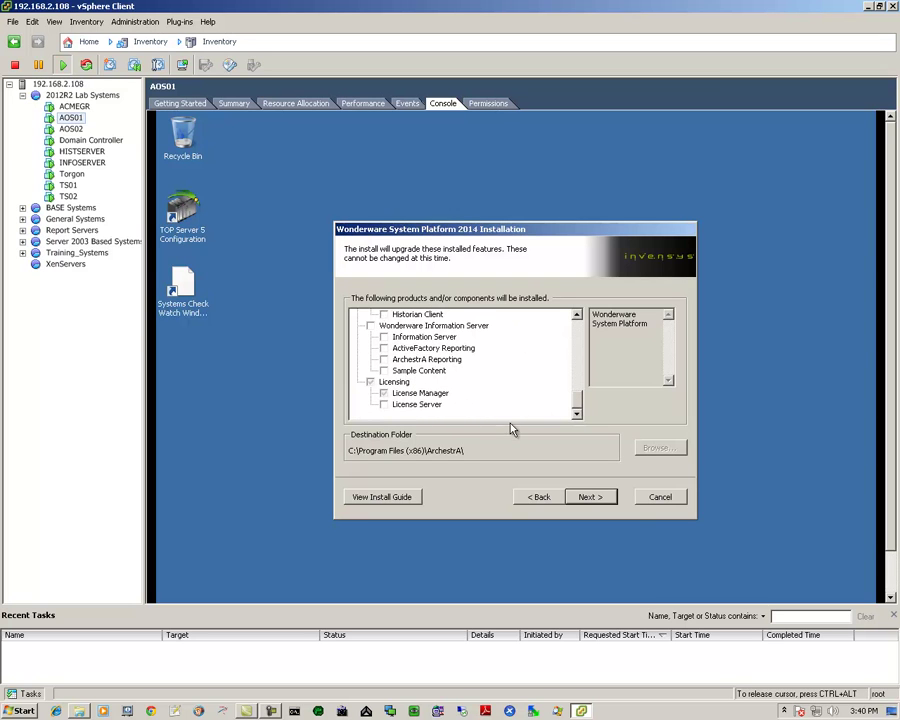
click(593, 497)
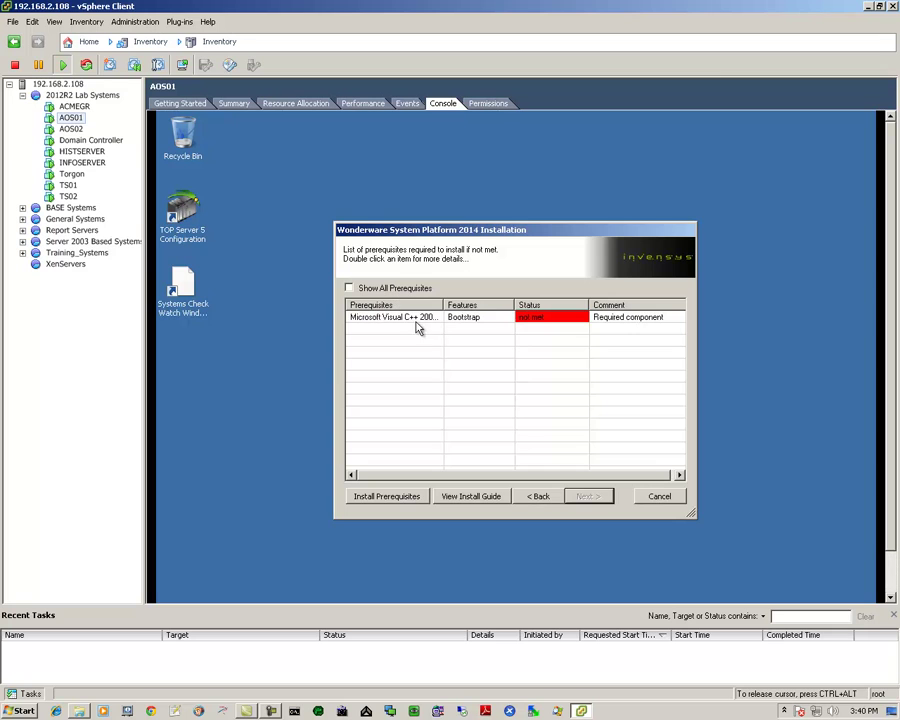
Step: Install AOS01's missing Visual C++ Bootstrap prerequisite, then switch to AOS02's console
click(395, 318)
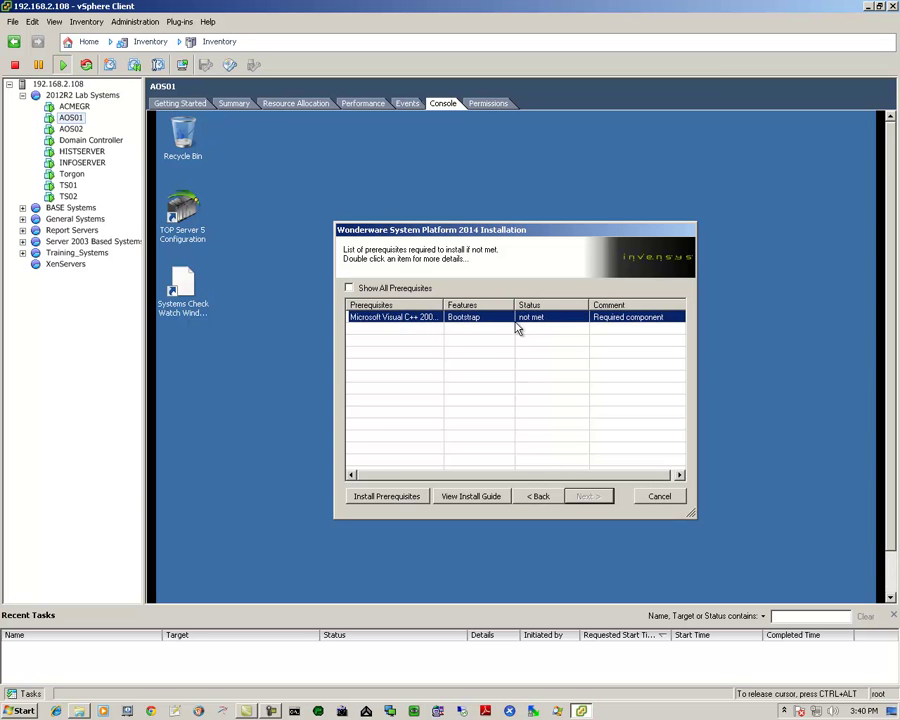
drag(443, 309, 499, 310)
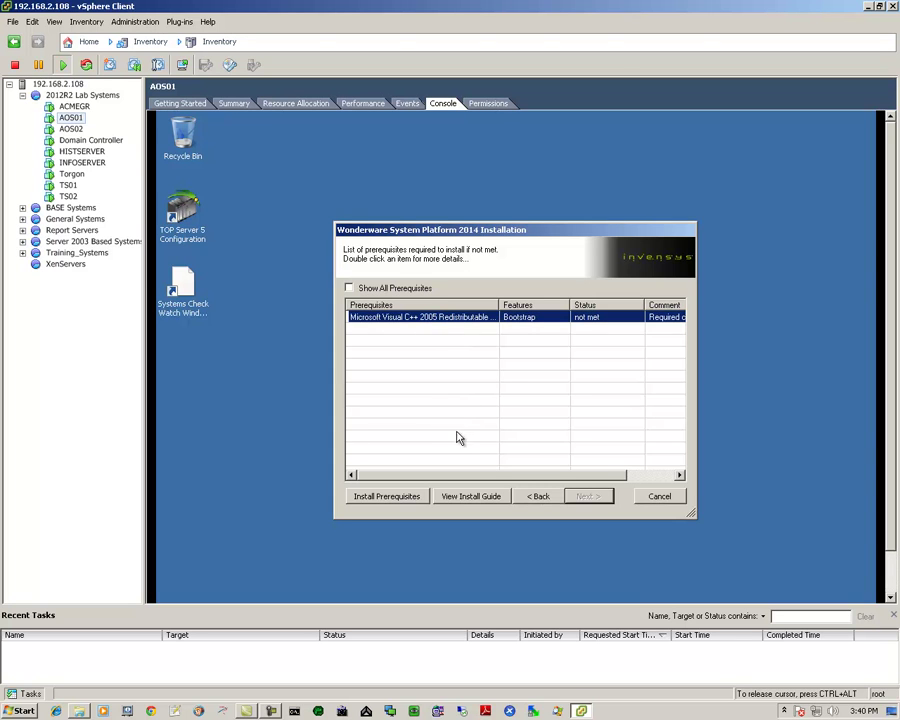
click(384, 496)
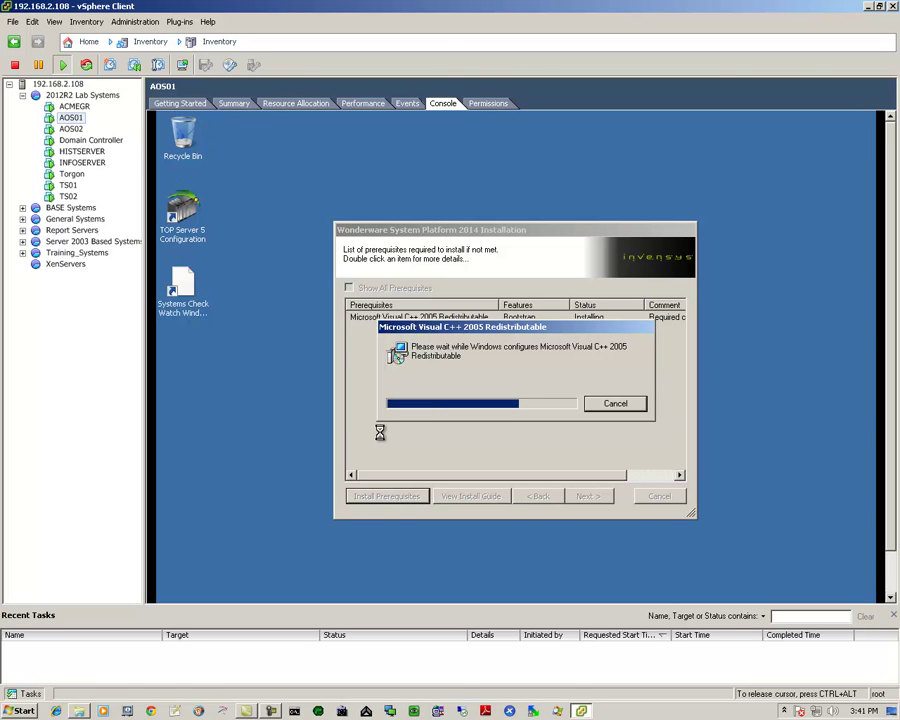
click(70, 129)
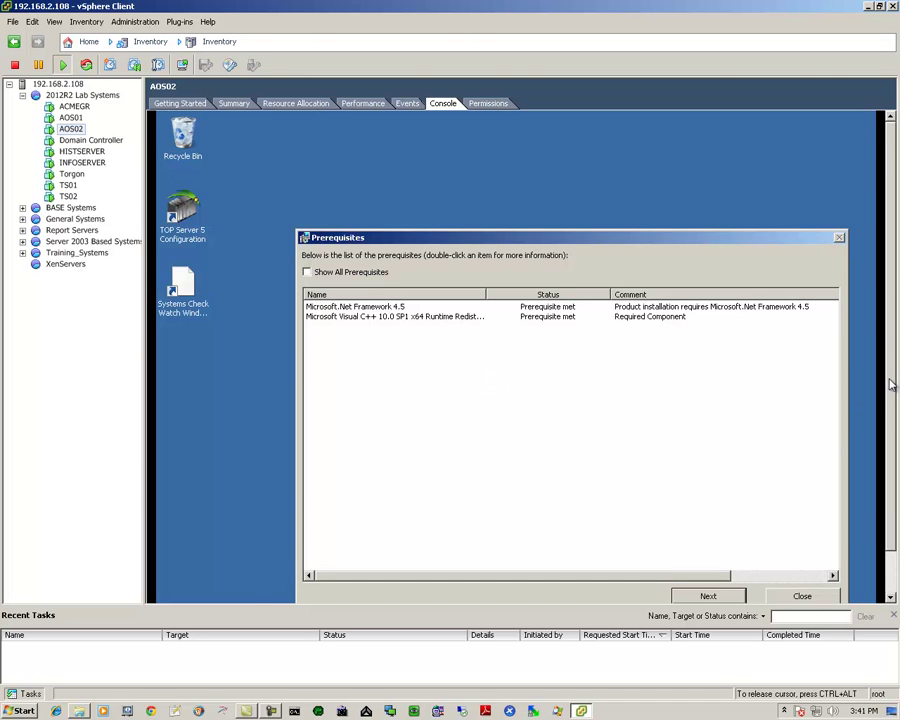
Step: Continue past AOS02's met prerequisites and accept the Application Server 3.6.000 upgrade notice
drag(891, 385, 894, 433)
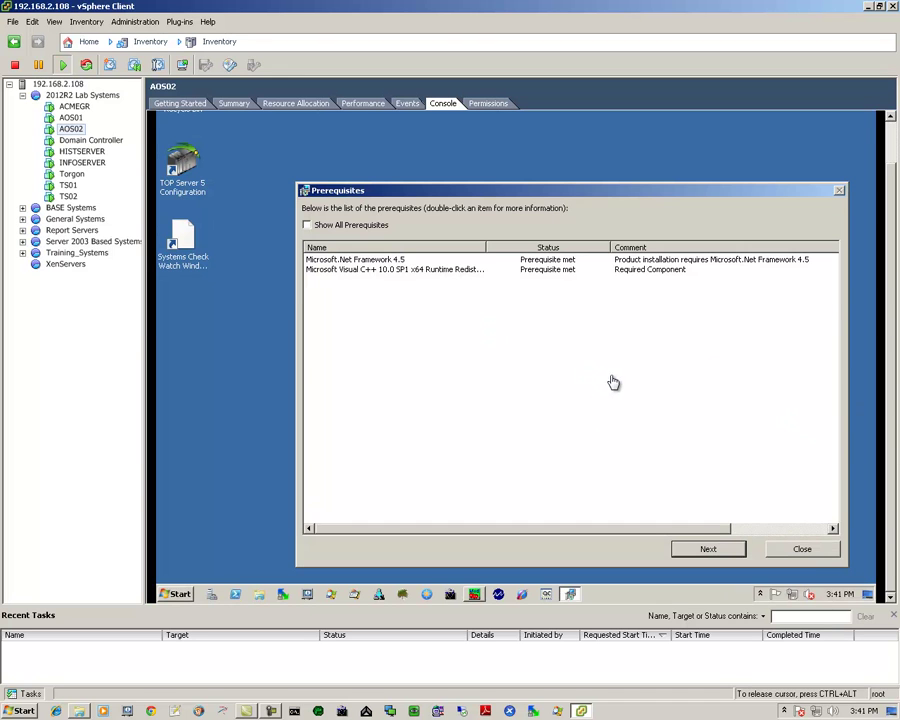
click(706, 550)
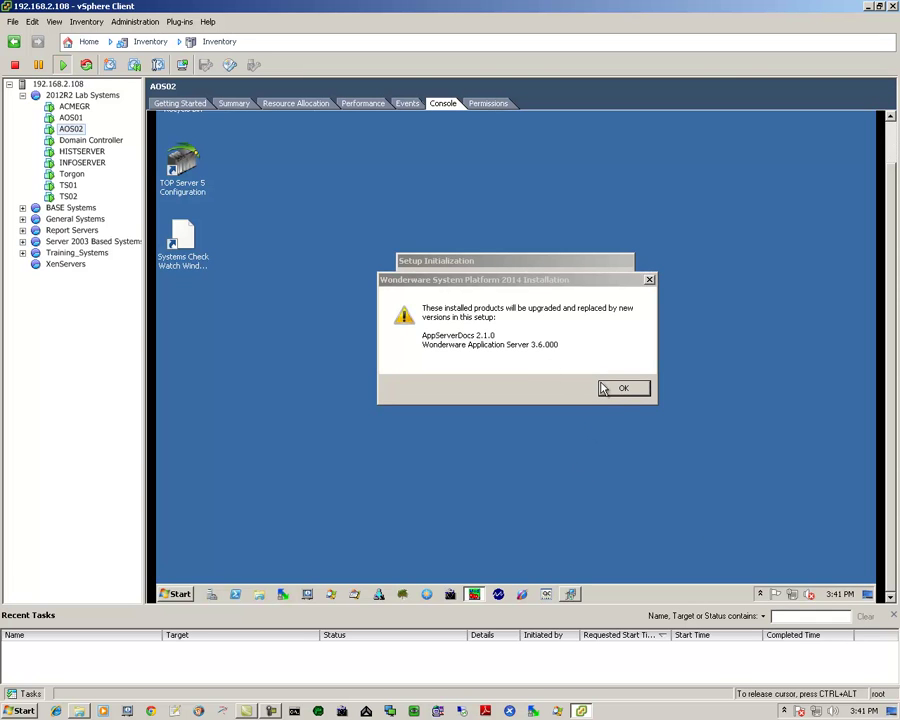
click(628, 390)
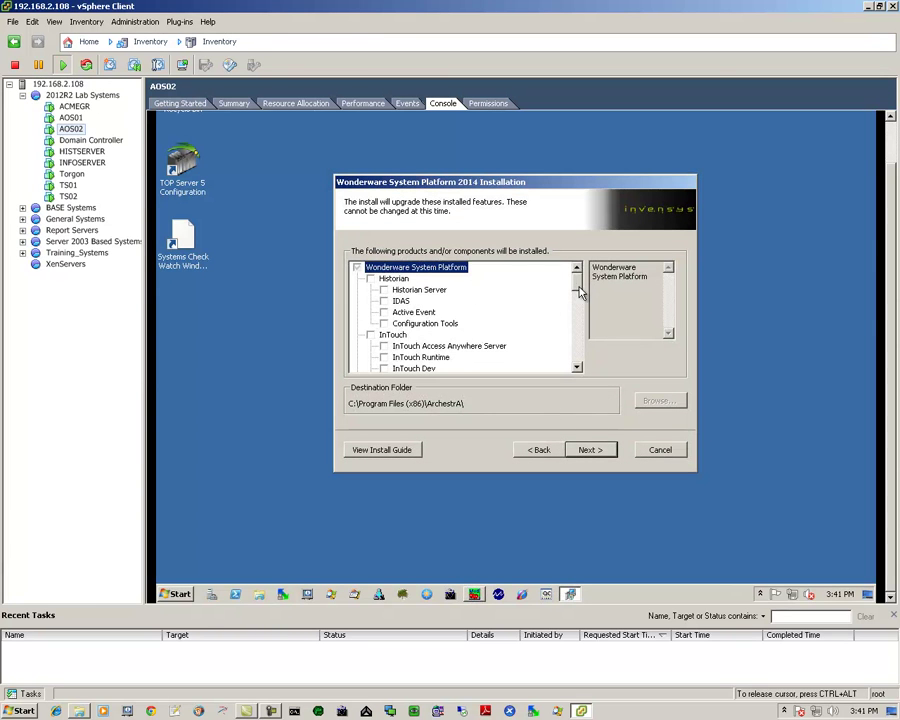
Step: Review AOS02's upgrade component list and continue to its unmet Visual C++ Bootstrap prerequisite
scroll(578, 300, down, 1)
scroll(580, 320, down, 6)
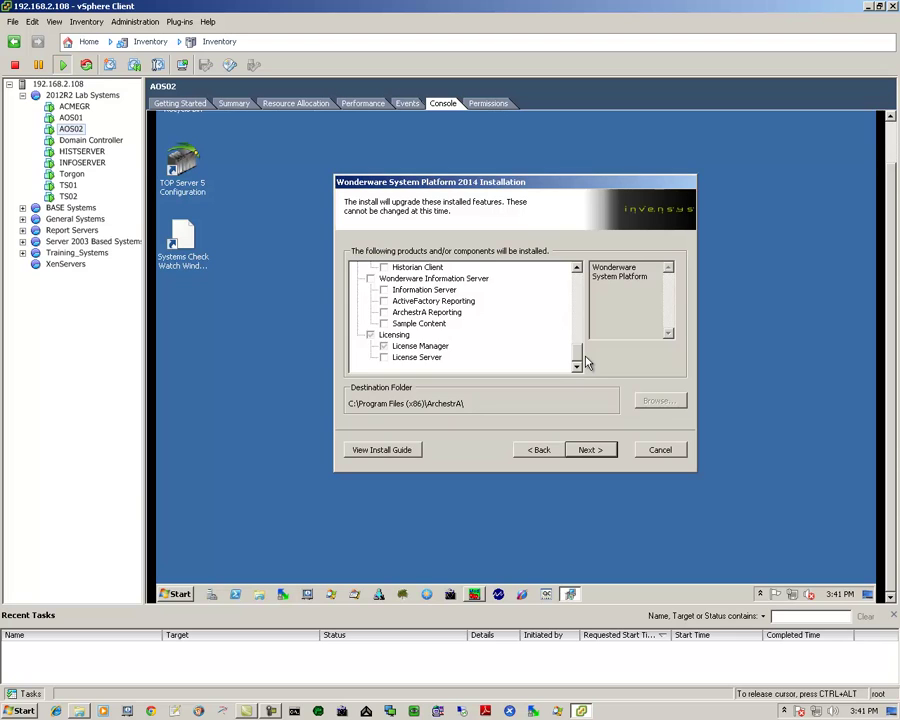
scroll(591, 340, up, 2)
scroll(591, 335, up, 6)
scroll(593, 328, down, 1)
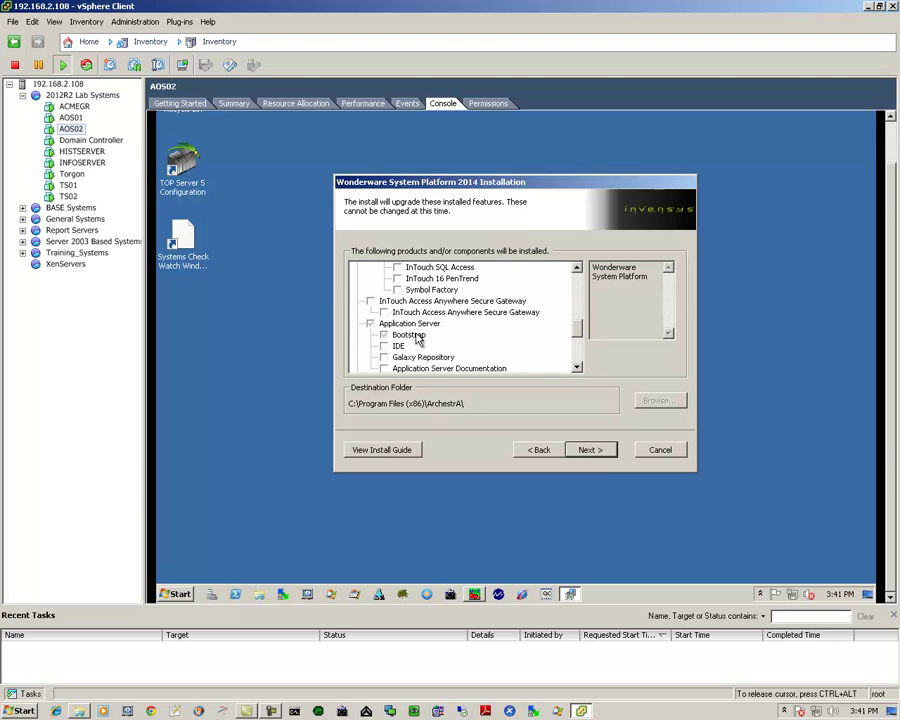
scroll(578, 331, down, 6)
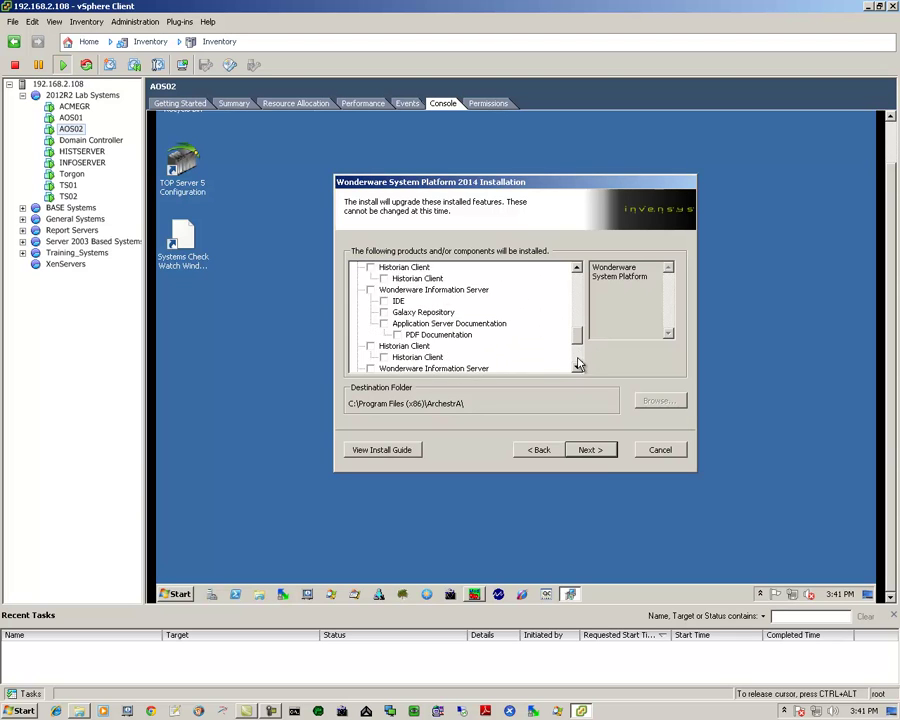
click(582, 450)
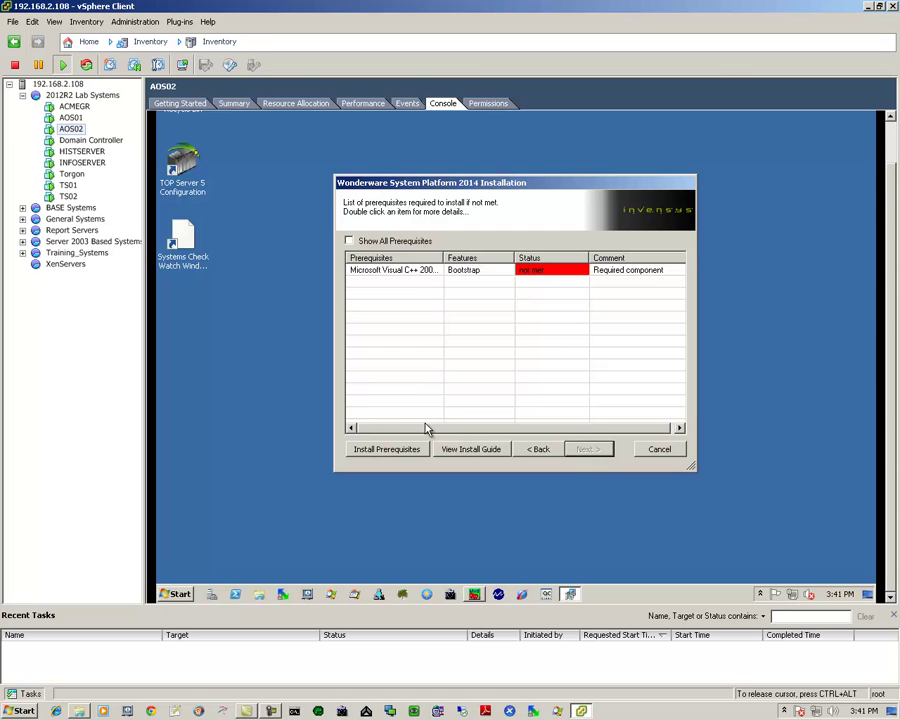
Step: Install the Visual C++ prerequisite on AOS02 and advance to the Ready to Upgrade summary
click(388, 452)
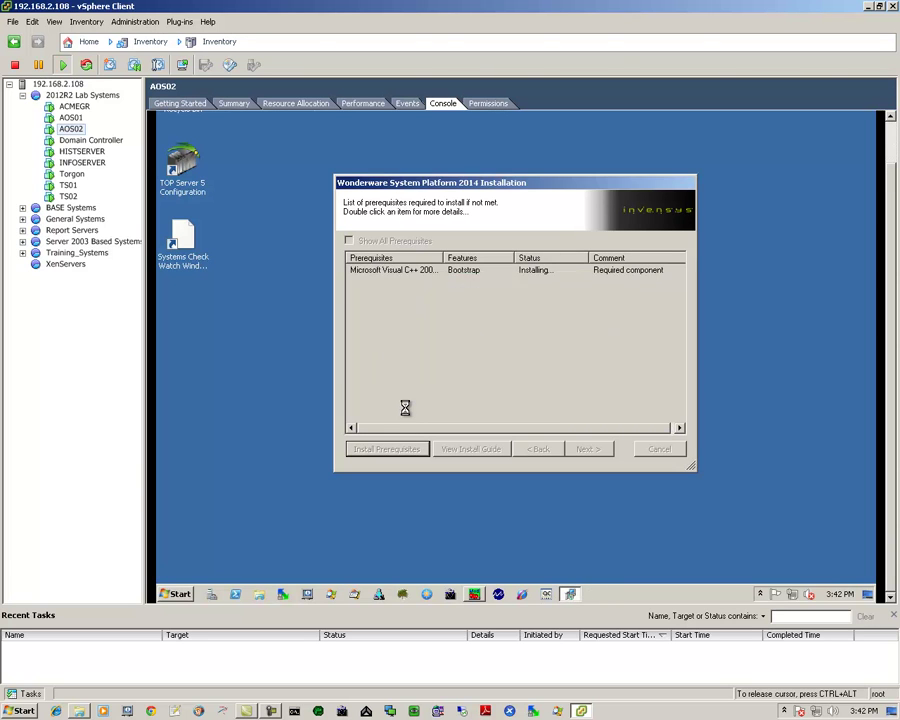
click(415, 273)
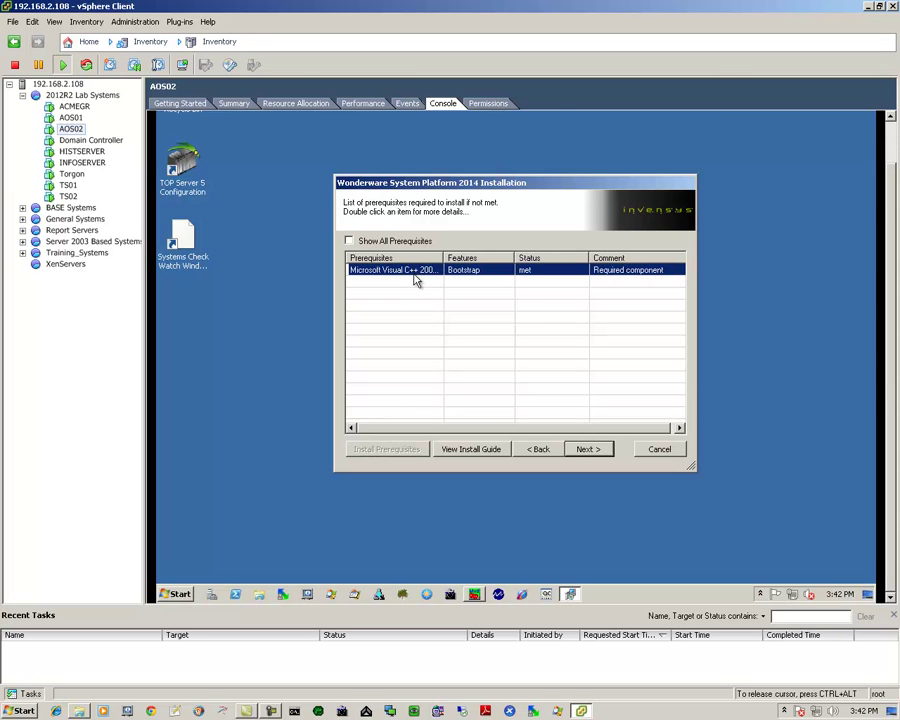
click(582, 449)
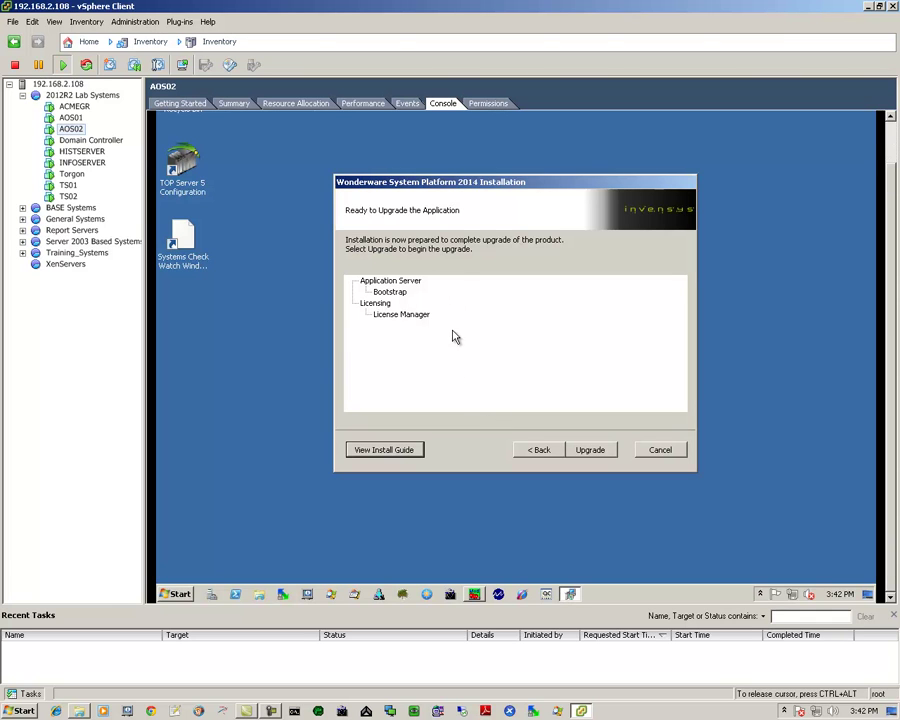
Step: Launch the Wonderware upgrade on AOS02, then bring up AOS01's installer with its prerequisite now met
click(590, 449)
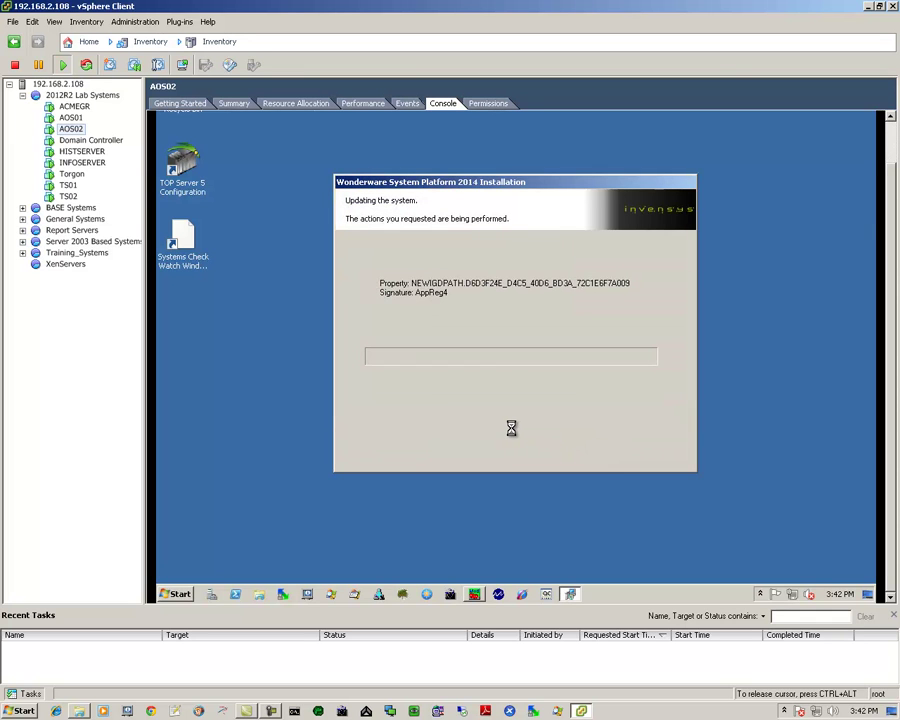
click(70, 118)
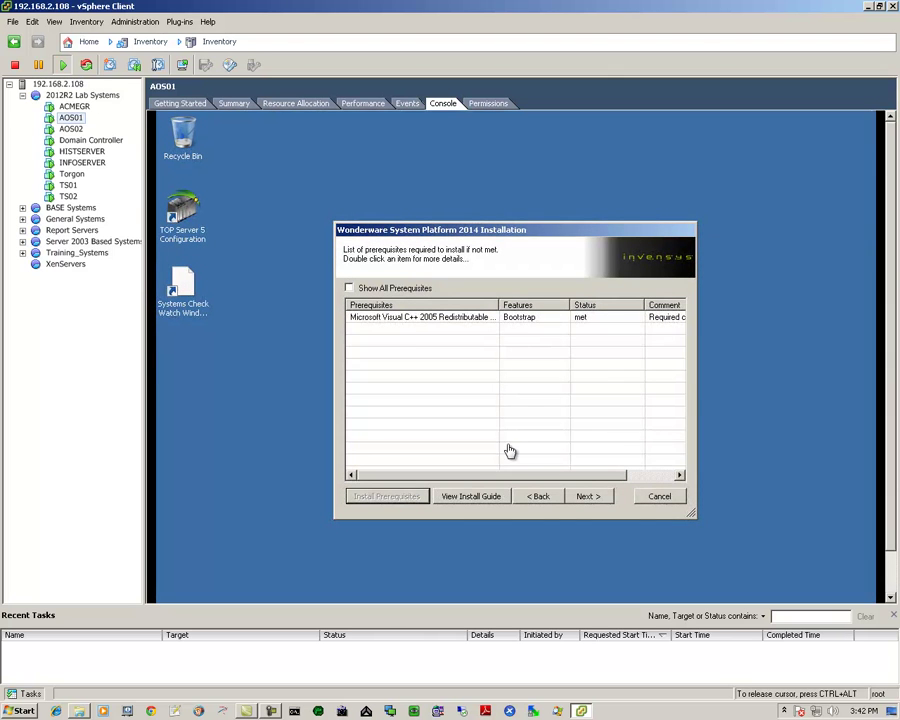
Step: Upgrade AOS01 to Wonderware System Platform 2014 until installation completes successfully
click(394, 319)
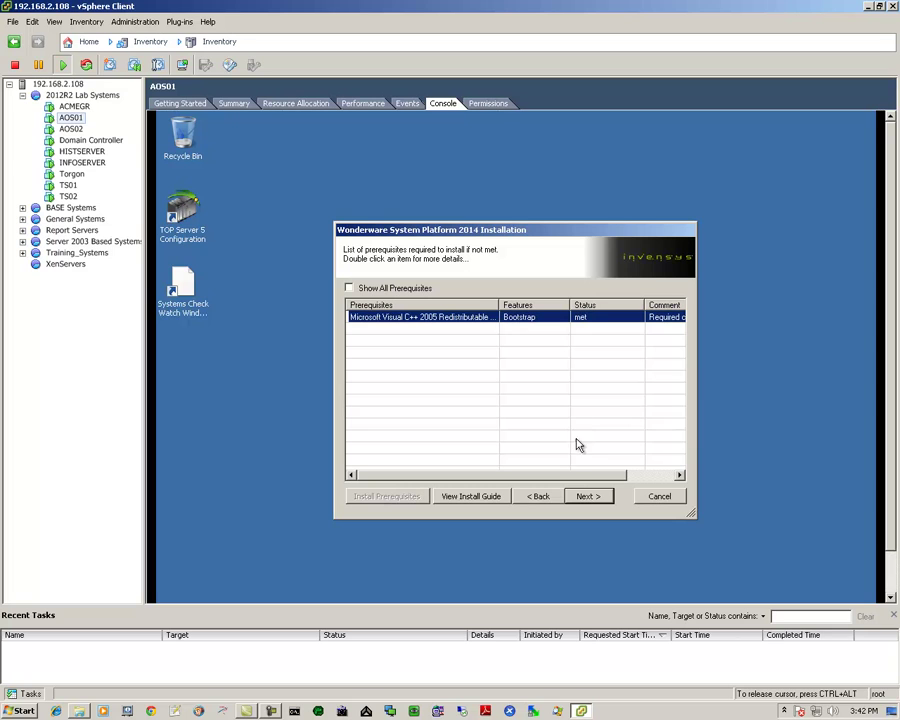
click(592, 498)
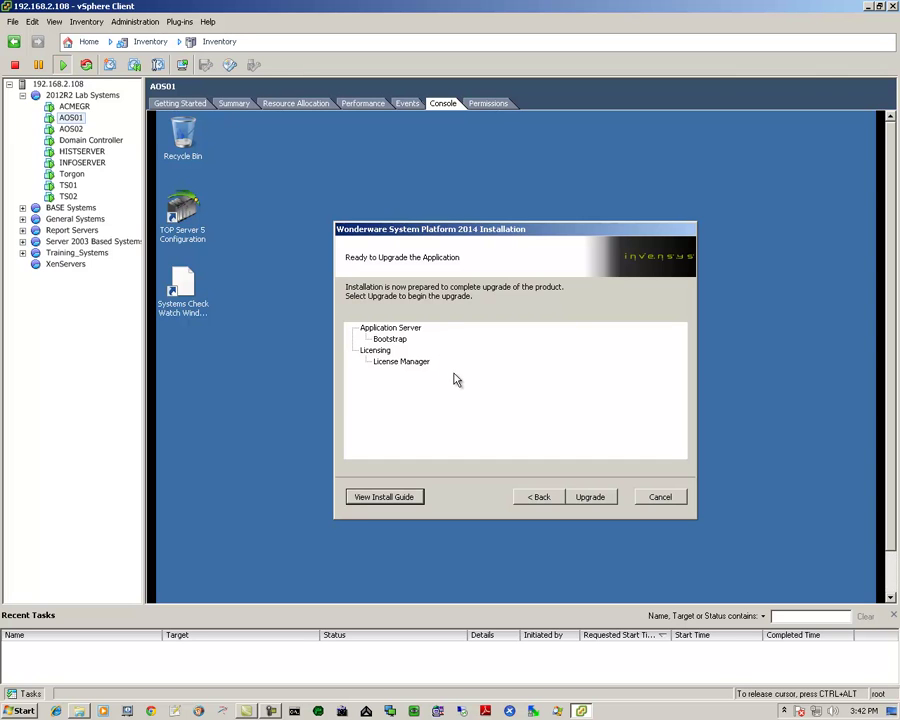
click(588, 498)
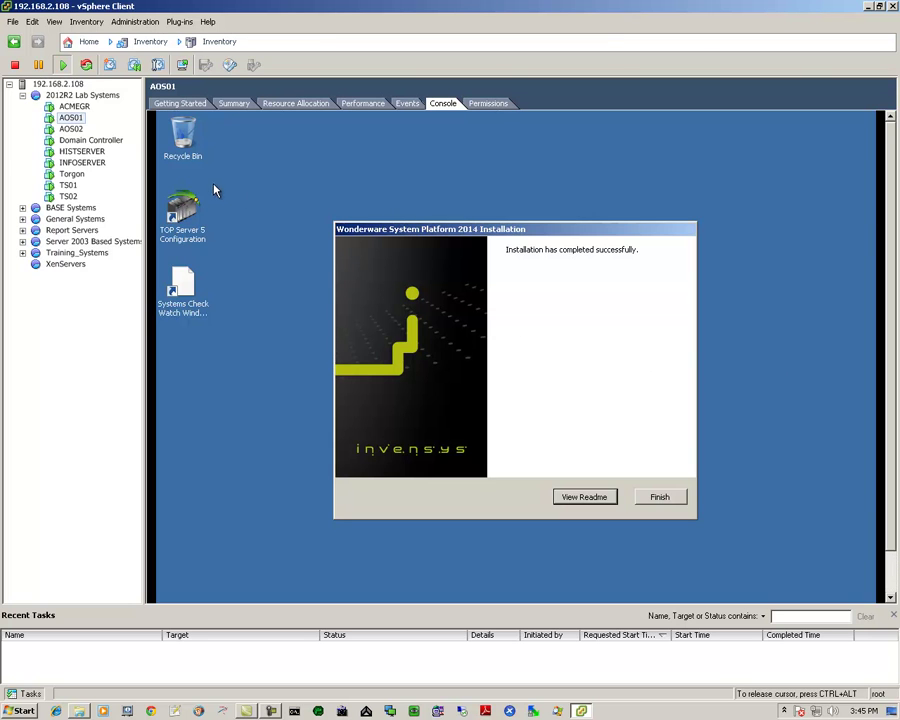
Step: Finish AOS02's completed installation and reboot it, then go back to AOS01's console
click(64, 130)
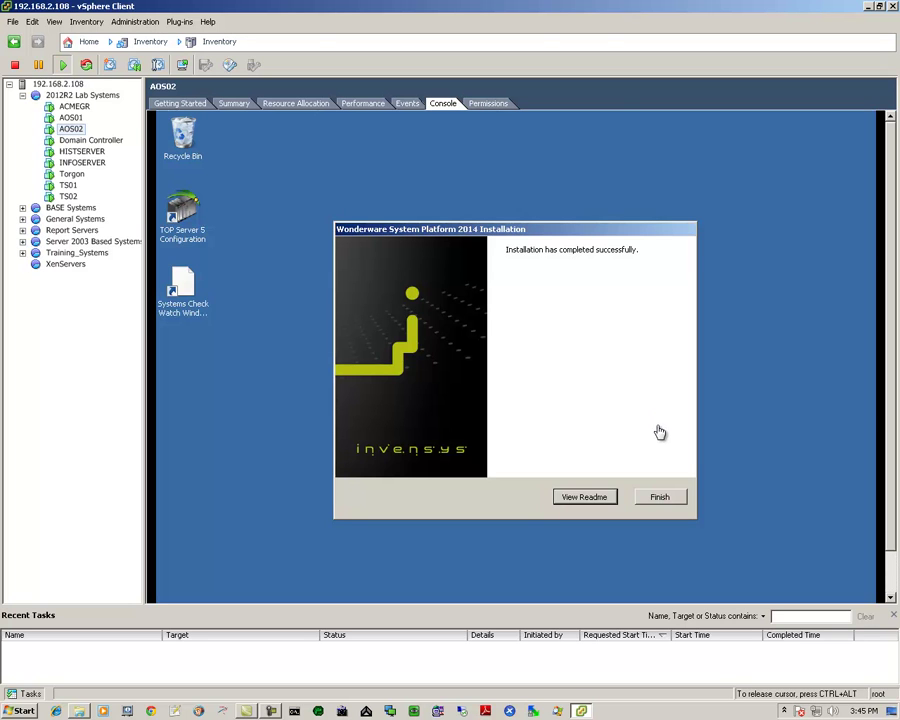
click(657, 502)
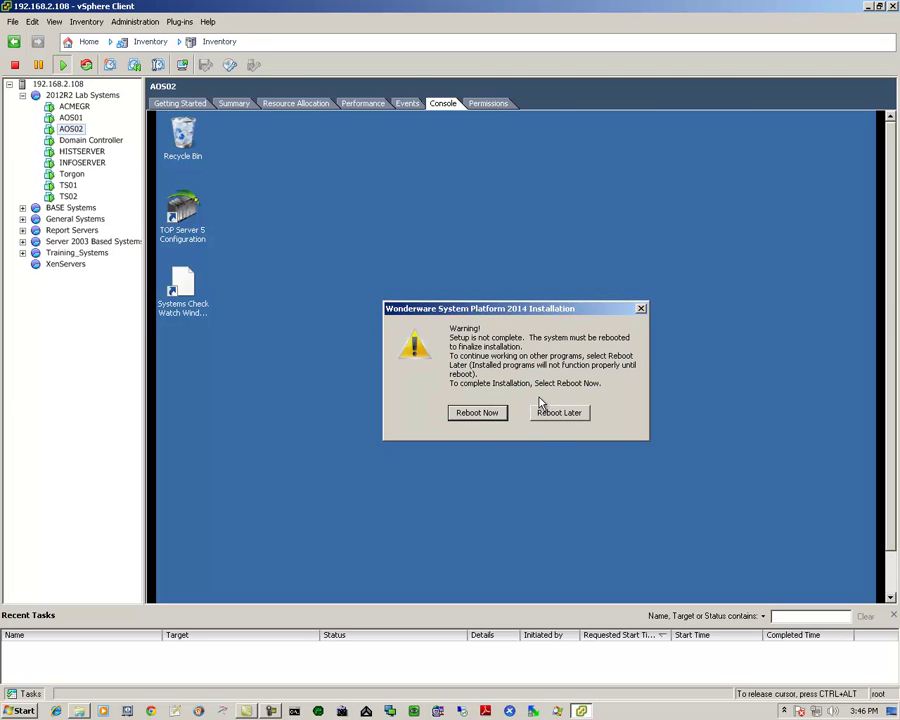
click(474, 416)
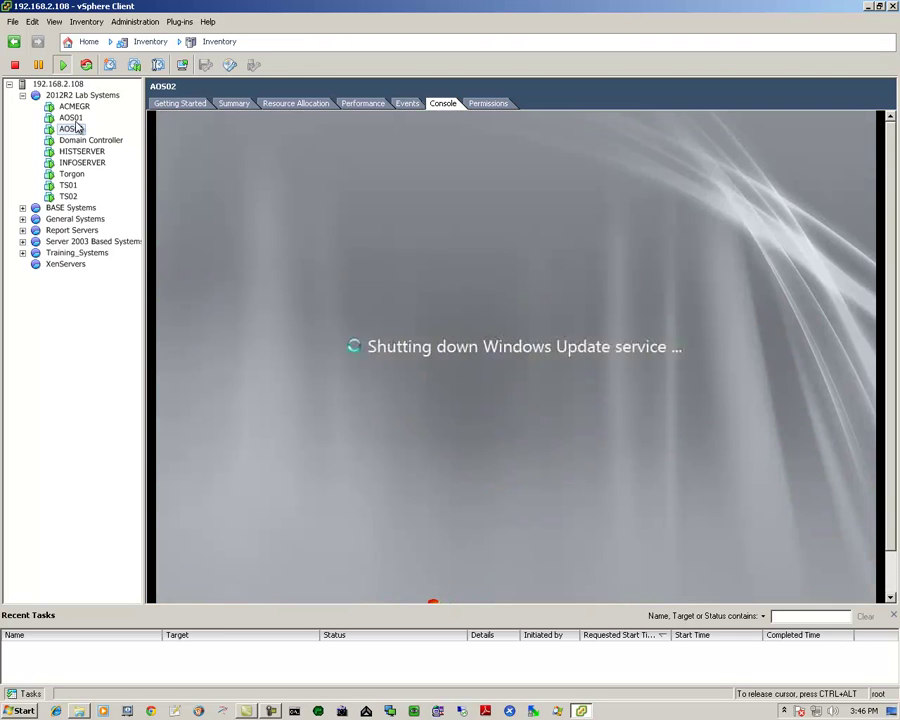
click(71, 117)
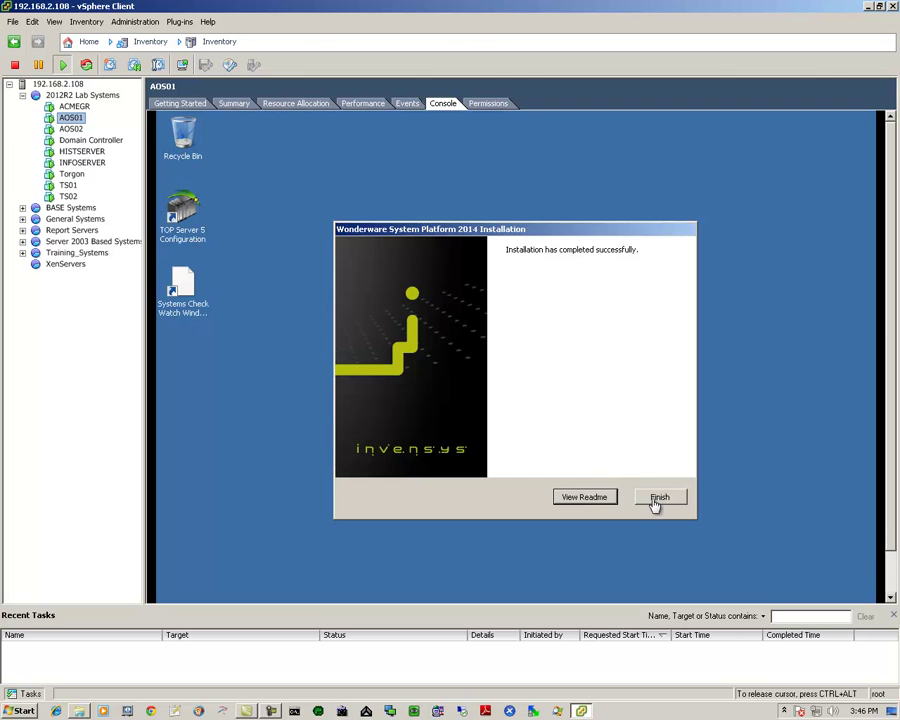
Step: Finish AOS01's Wonderware setup and reboot it to finalize the 2014 upgrade
click(660, 498)
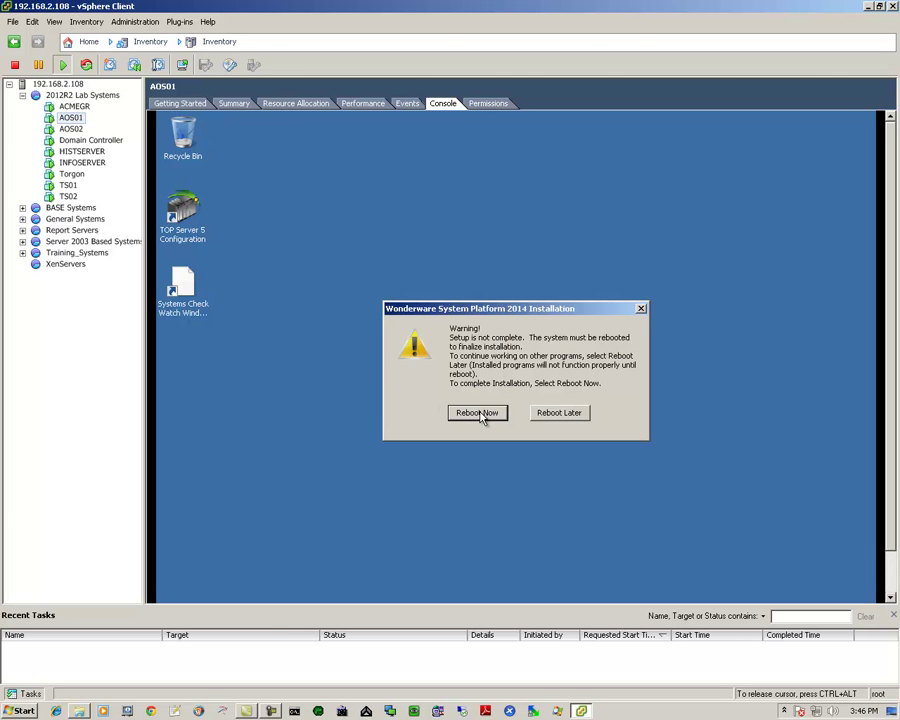
click(481, 414)
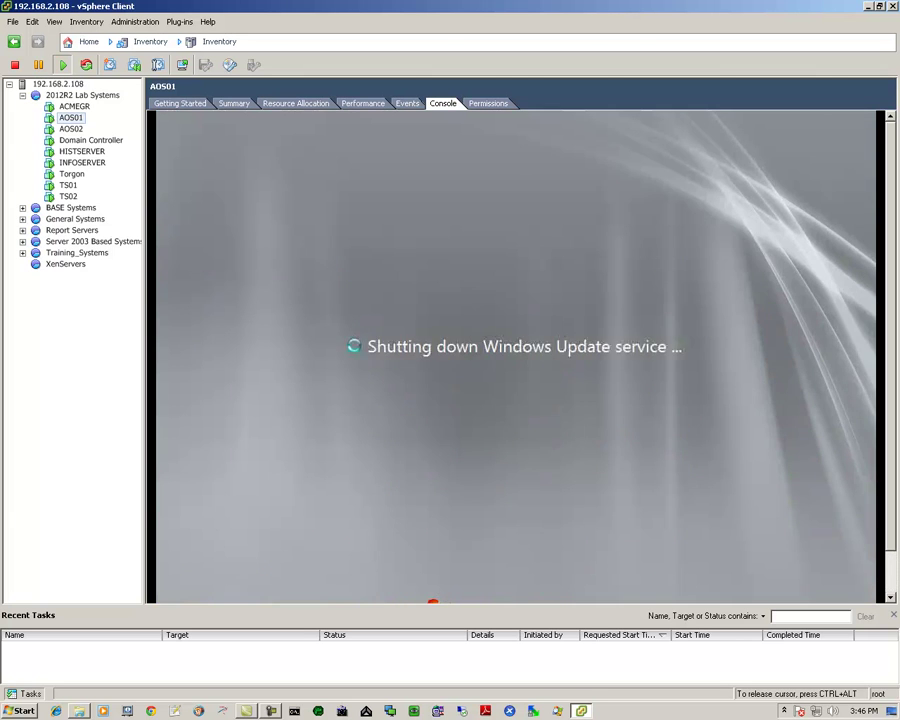